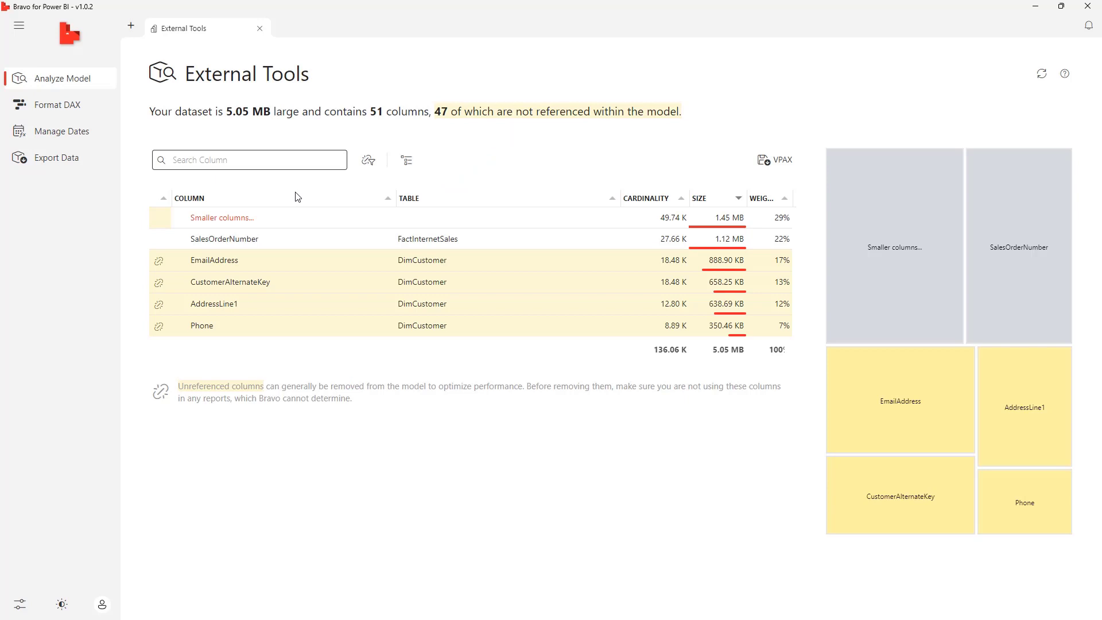
# - Group the analyzed columns by table and toggle the filter for unreferenced columns
pyautogui.click(407, 162)
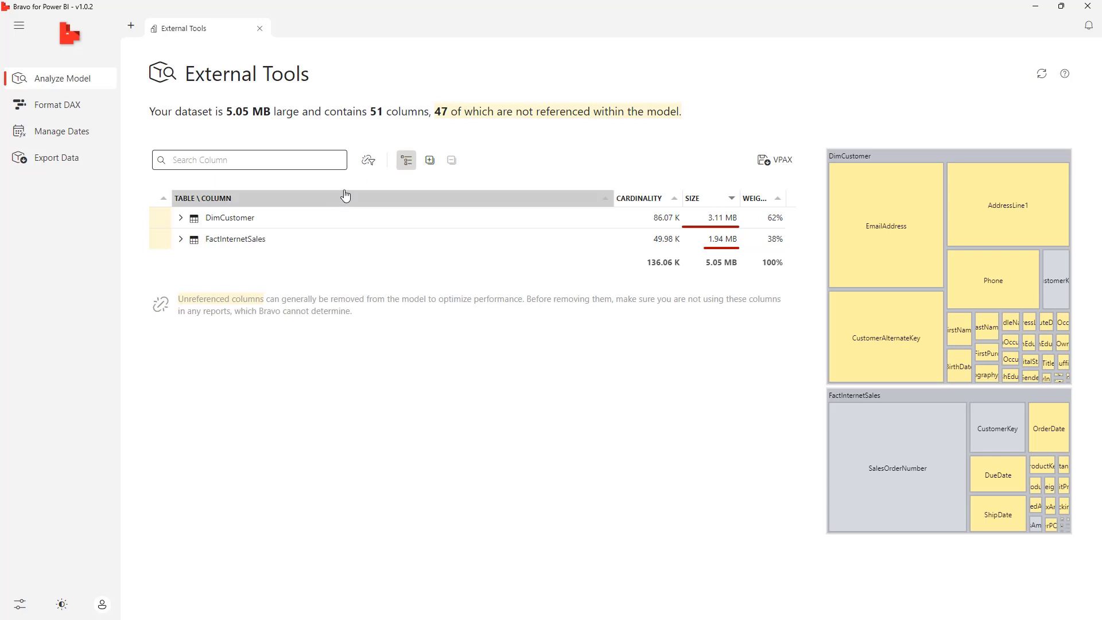
pyautogui.click(369, 164)
# - In Format DAX, compare the current and formatted preview code of the Total Orders measure
pyautogui.click(69, 113)
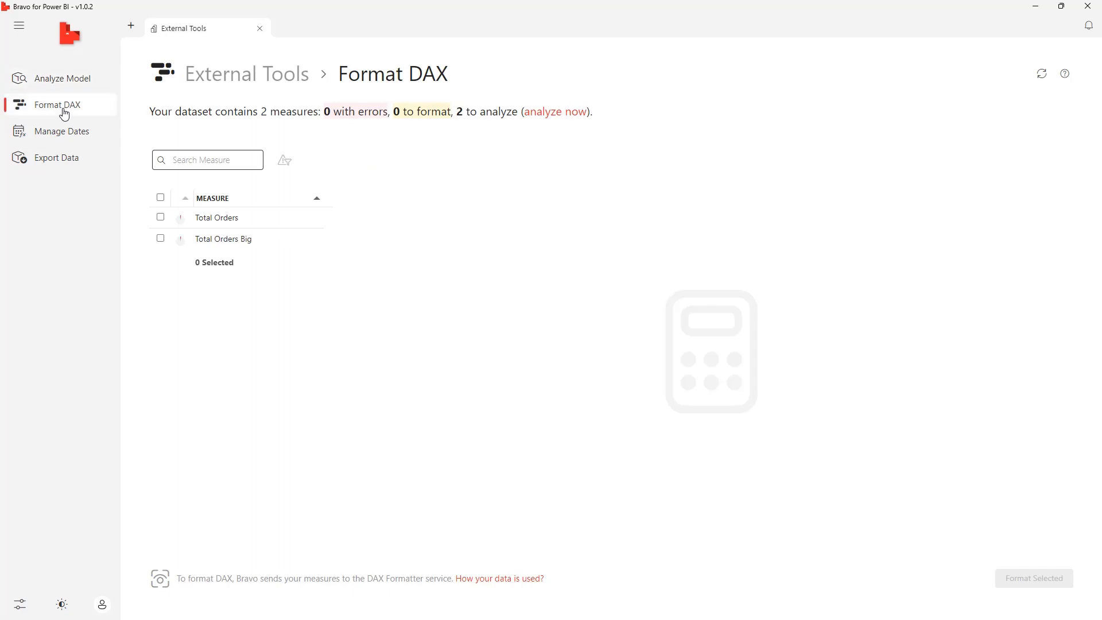
pyautogui.click(217, 220)
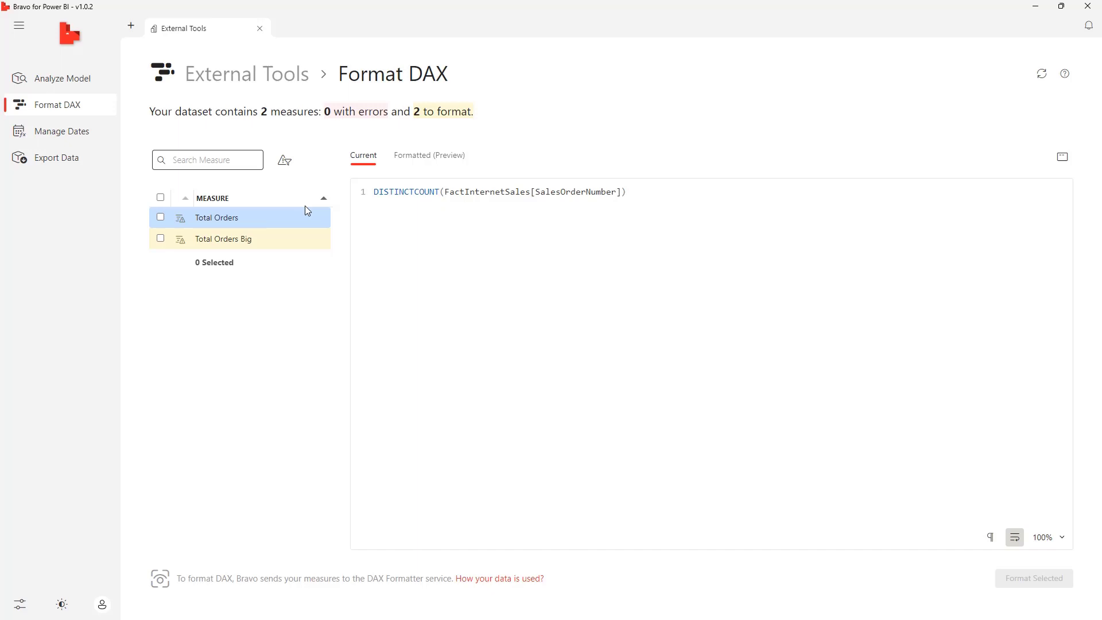
pyautogui.click(422, 162)
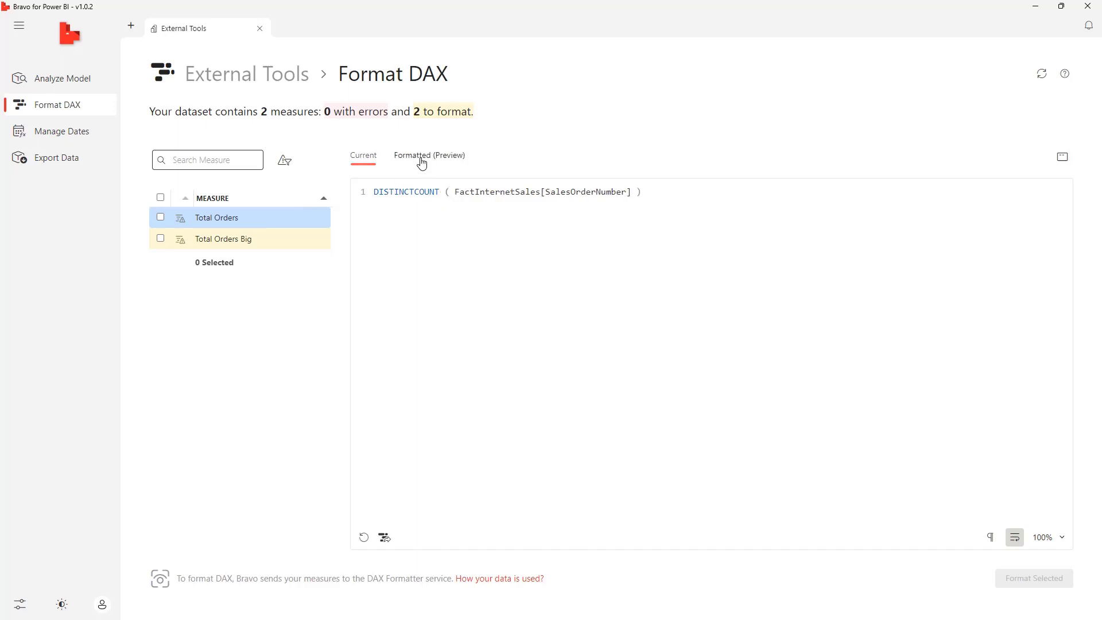
pyautogui.click(368, 159)
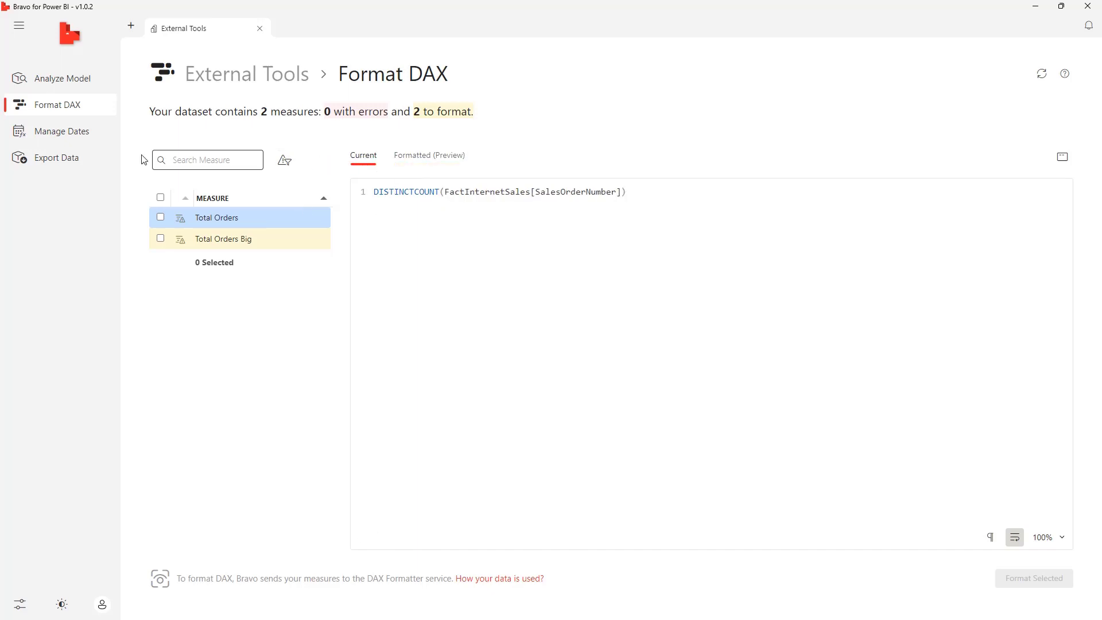
# - Open Manage Dates and enlarge the Sample Data area
pyautogui.click(87, 136)
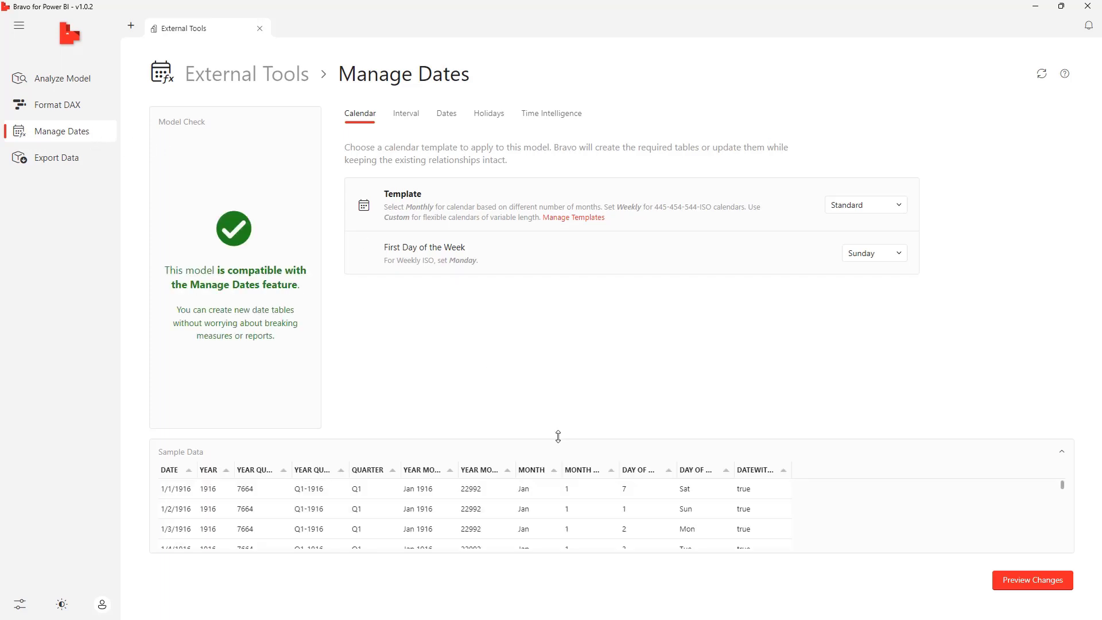
pyautogui.moveTo(558, 434); pyautogui.dragTo(561, 366)
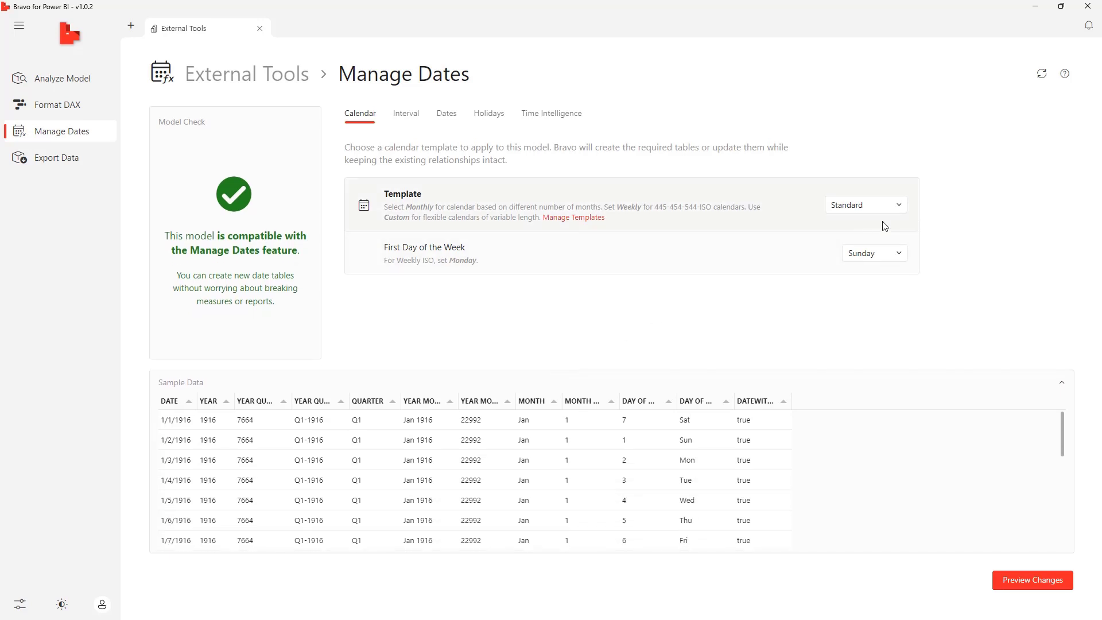
# - Review the available calendar templates and first day of the week choices, keeping Standard and Sunday
pyautogui.click(907, 210)
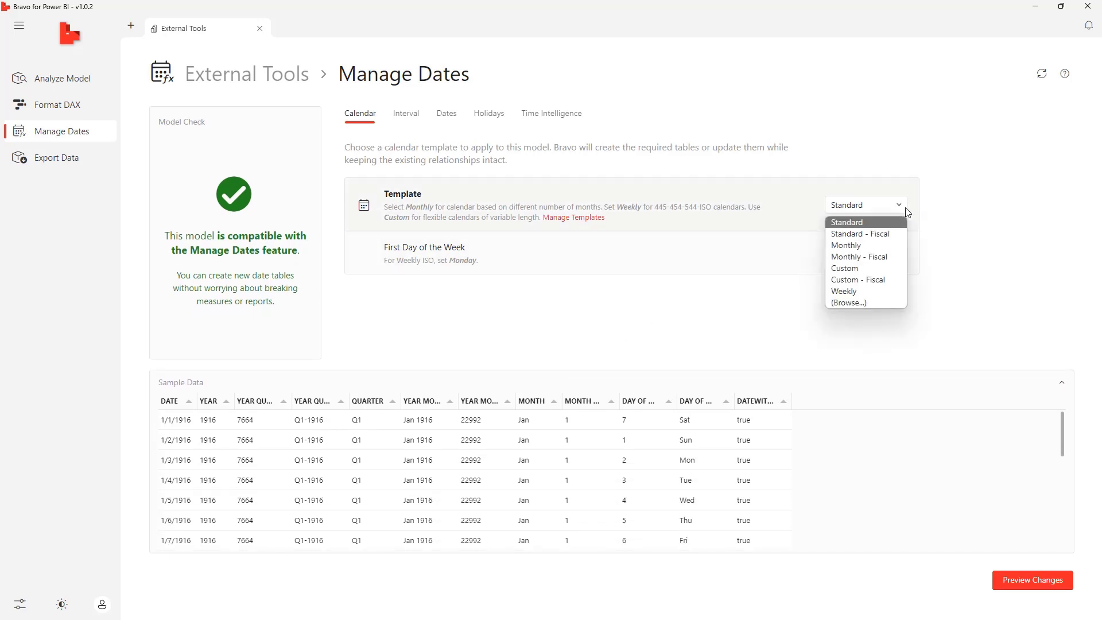
pyautogui.click(907, 212)
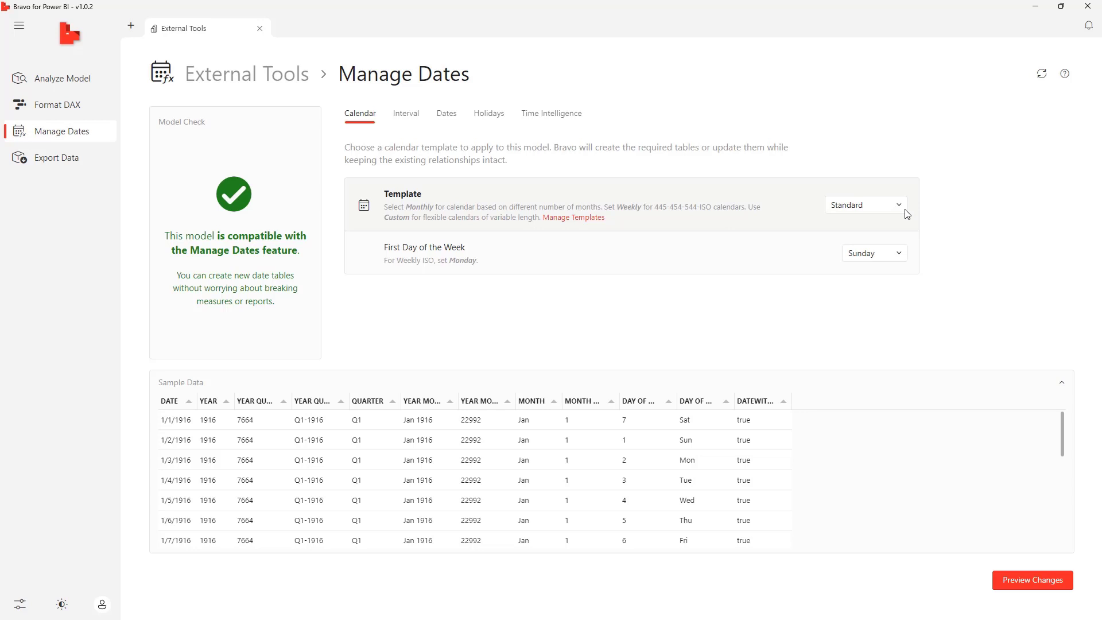
pyautogui.click(902, 254)
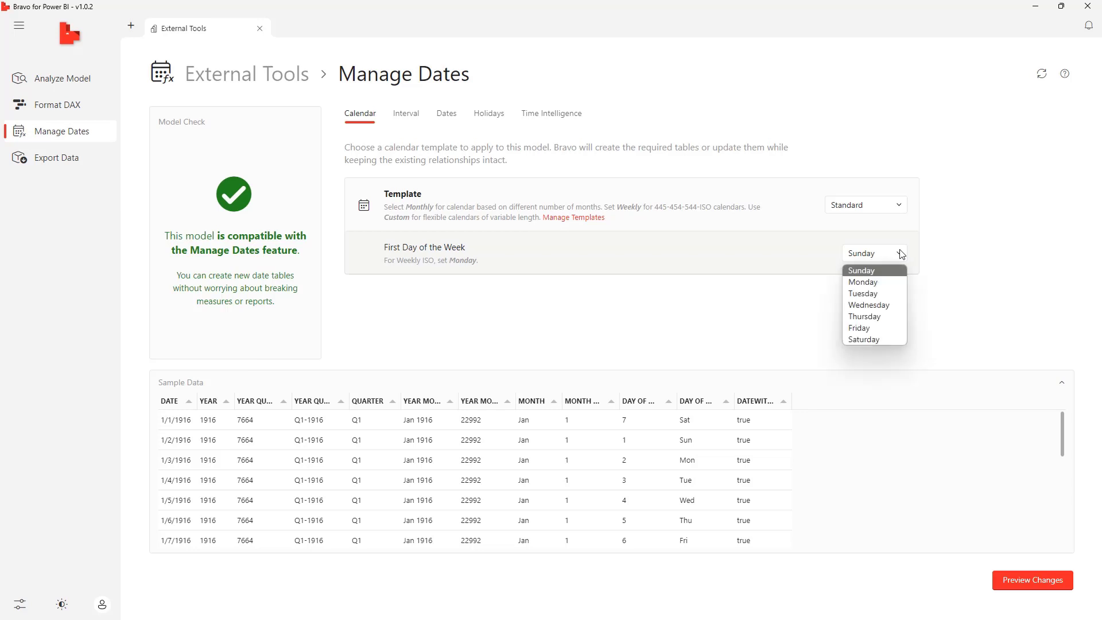
pyautogui.click(902, 255)
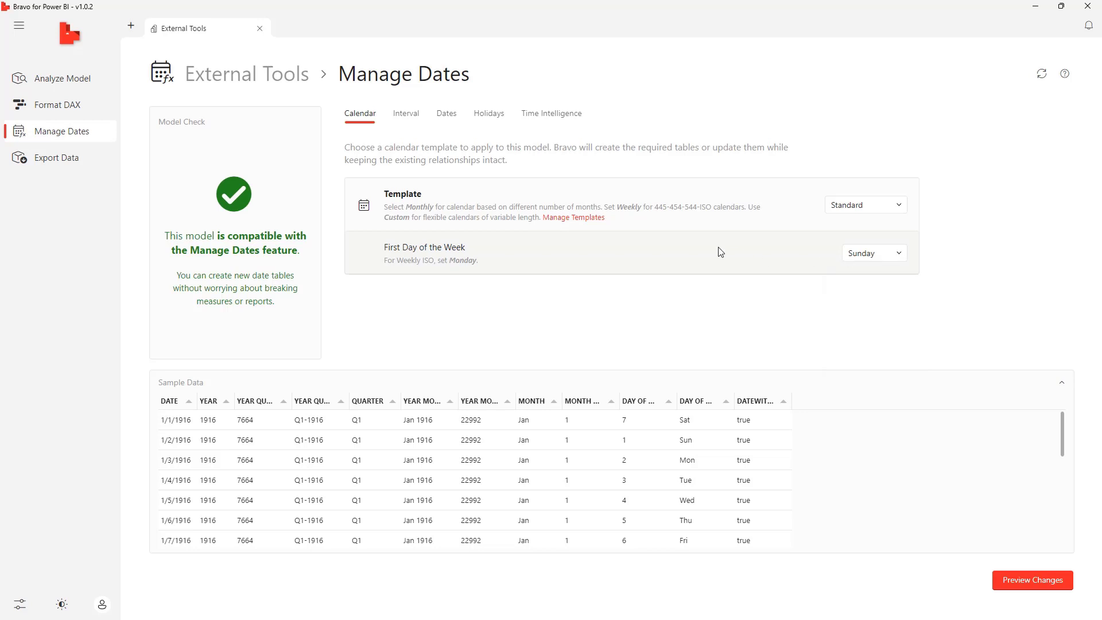
# - Set the date interval's Automatic Scan to Choose Columns and include only OrderDate from FactInternetSales
pyautogui.click(407, 120)
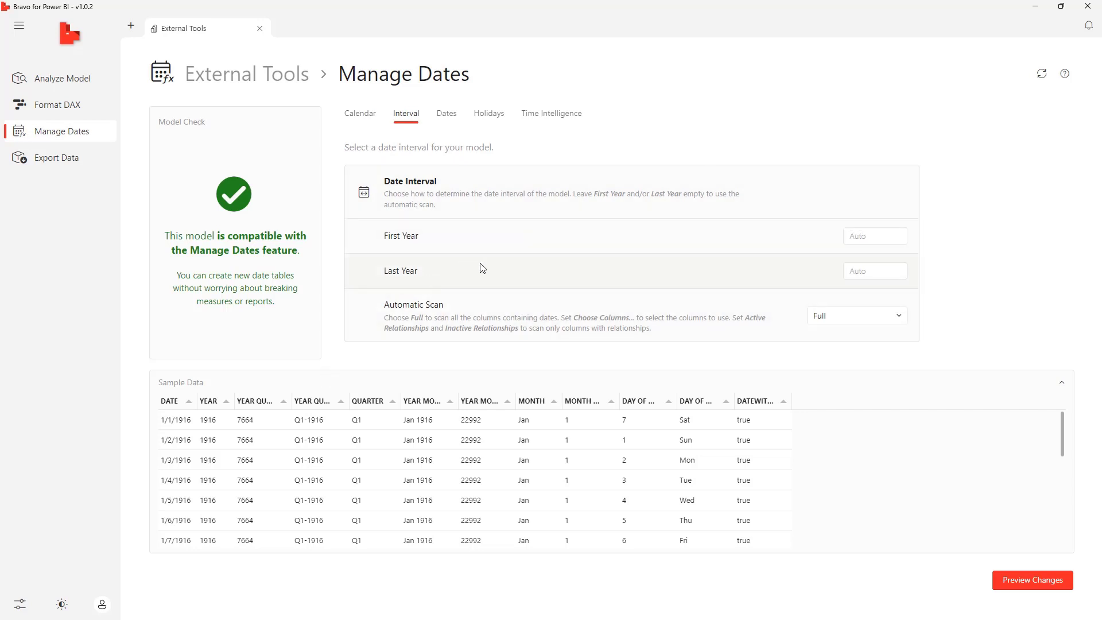
pyautogui.click(900, 317)
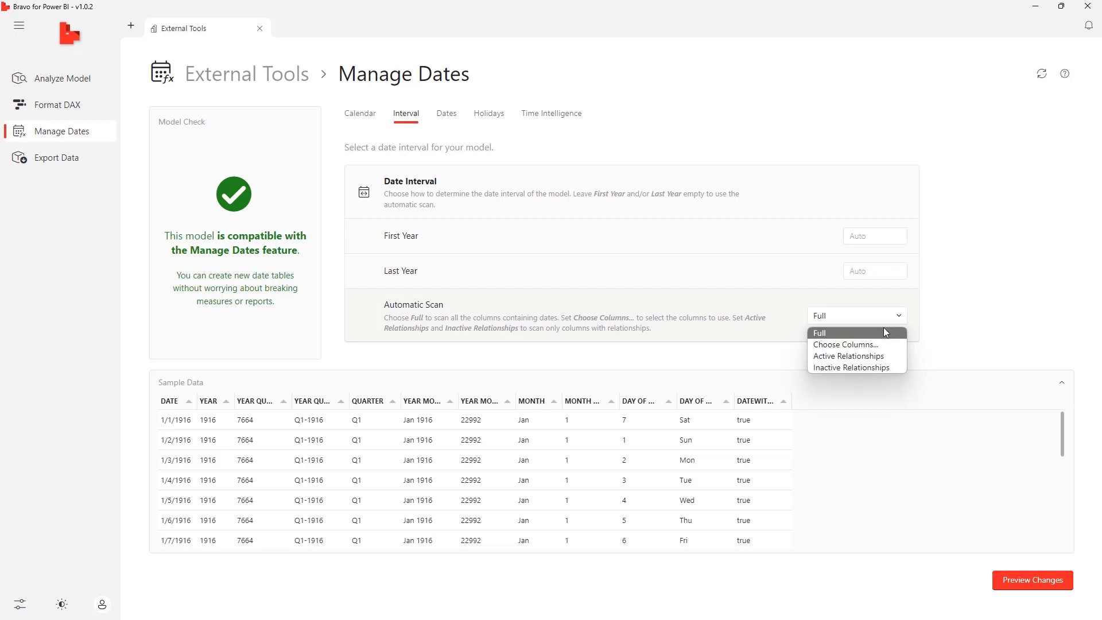
pyautogui.click(872, 343)
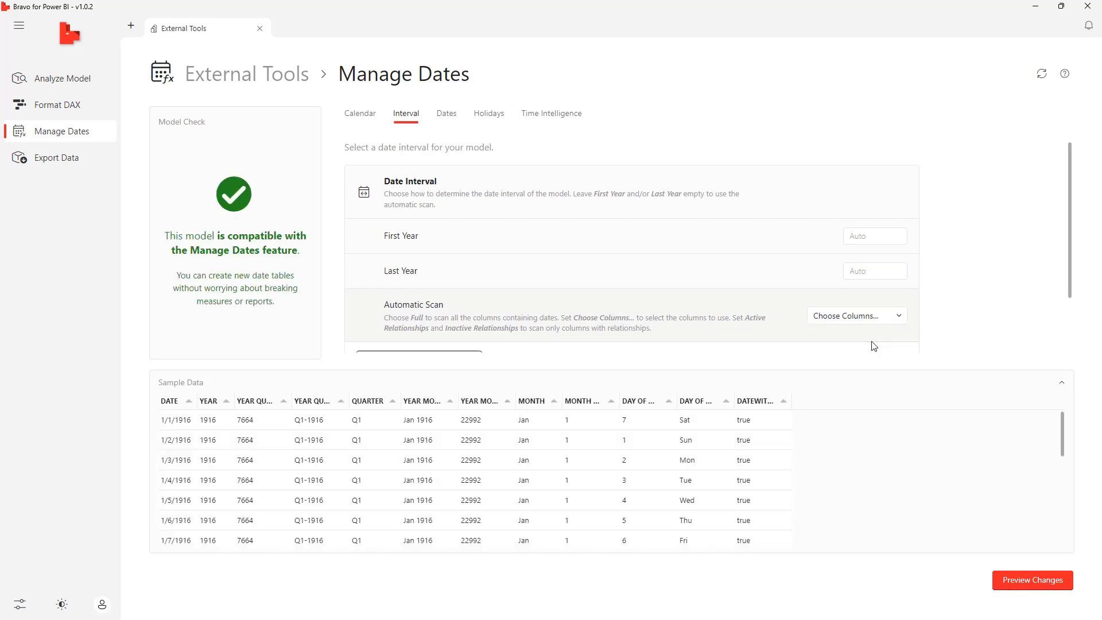
pyautogui.scroll(-2, 829, 305)
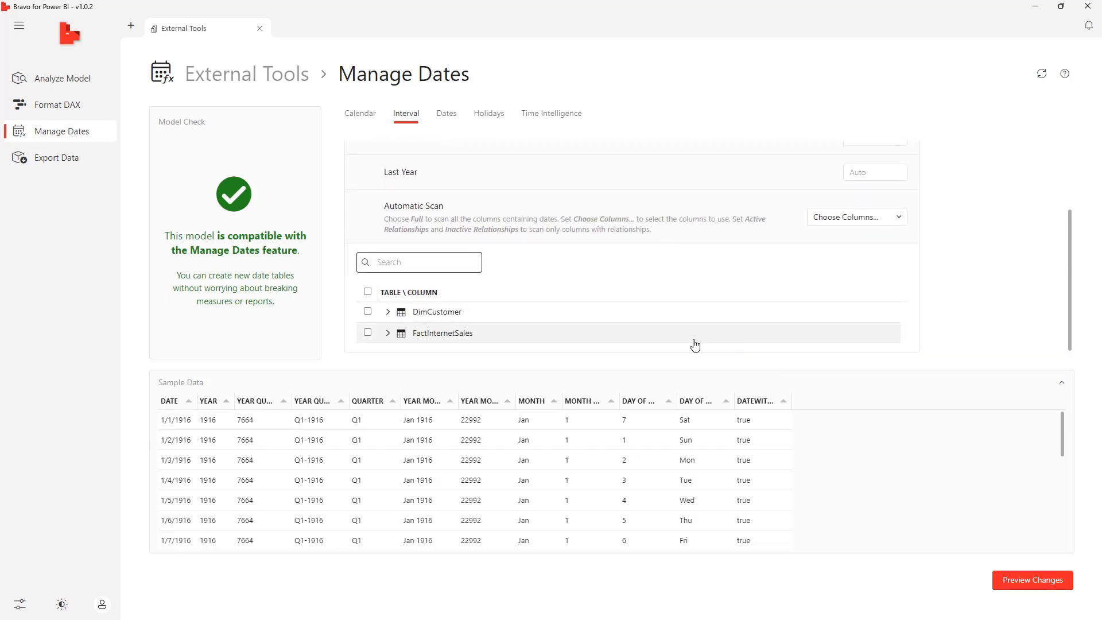
pyautogui.click(414, 333)
pyautogui.scroll(-2, 439, 334)
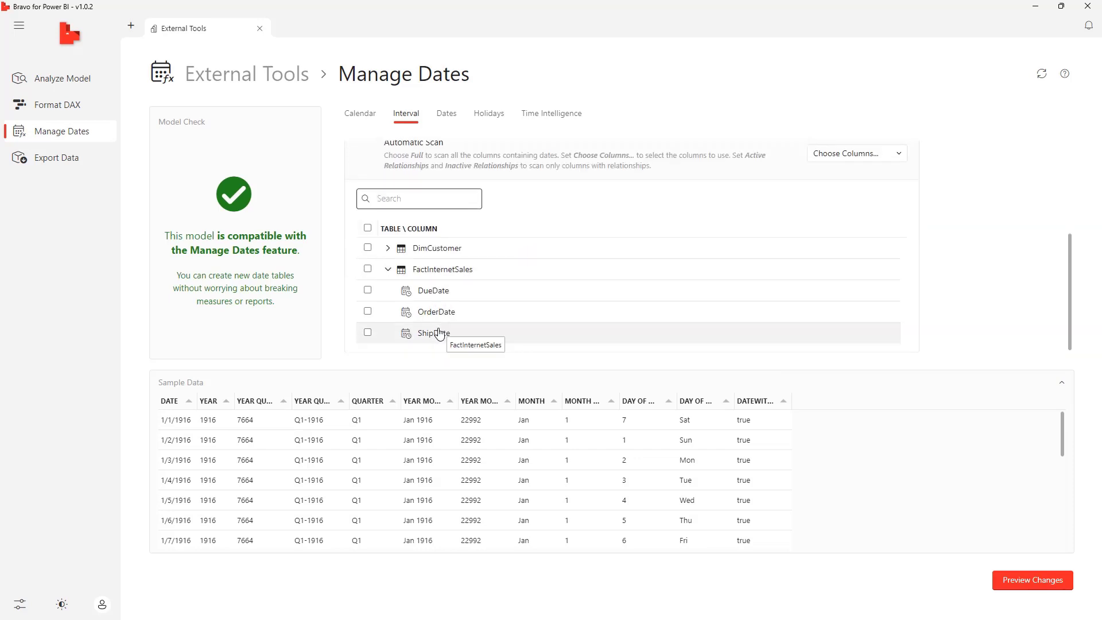
pyautogui.click(368, 312)
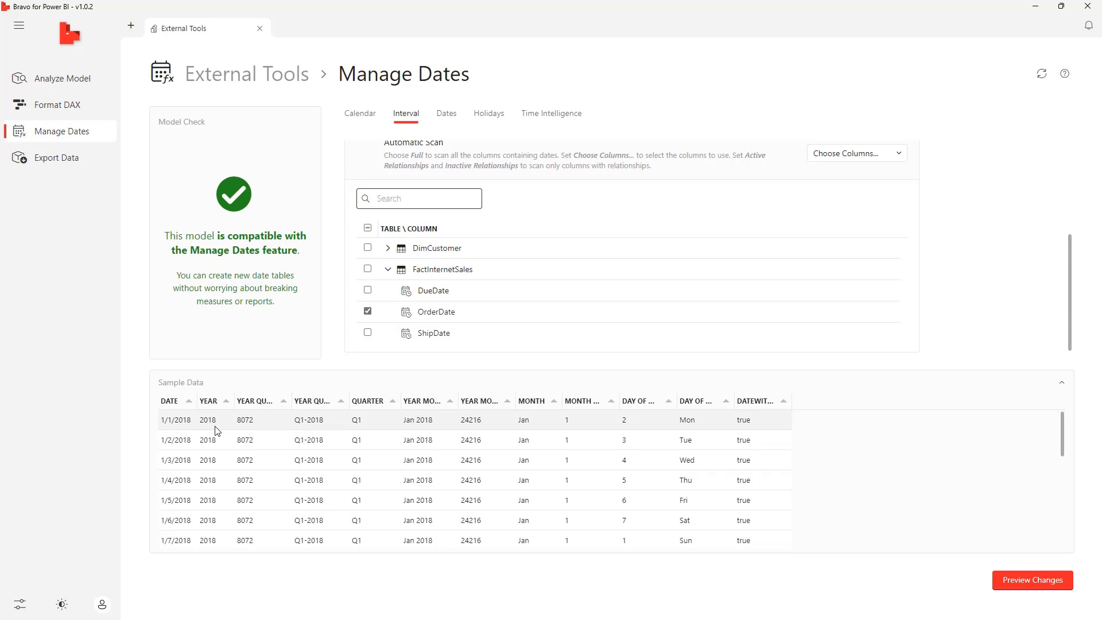
# - Review the date table settings, then enable the holidays table with Austria as the holidays country
pyautogui.click(446, 115)
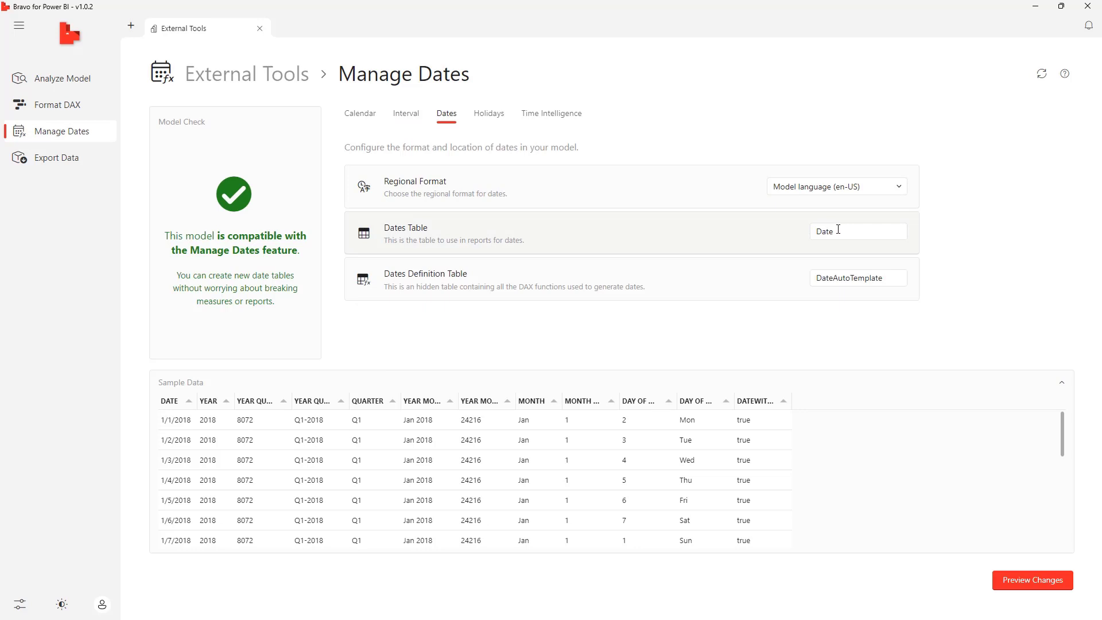
pyautogui.click(488, 115)
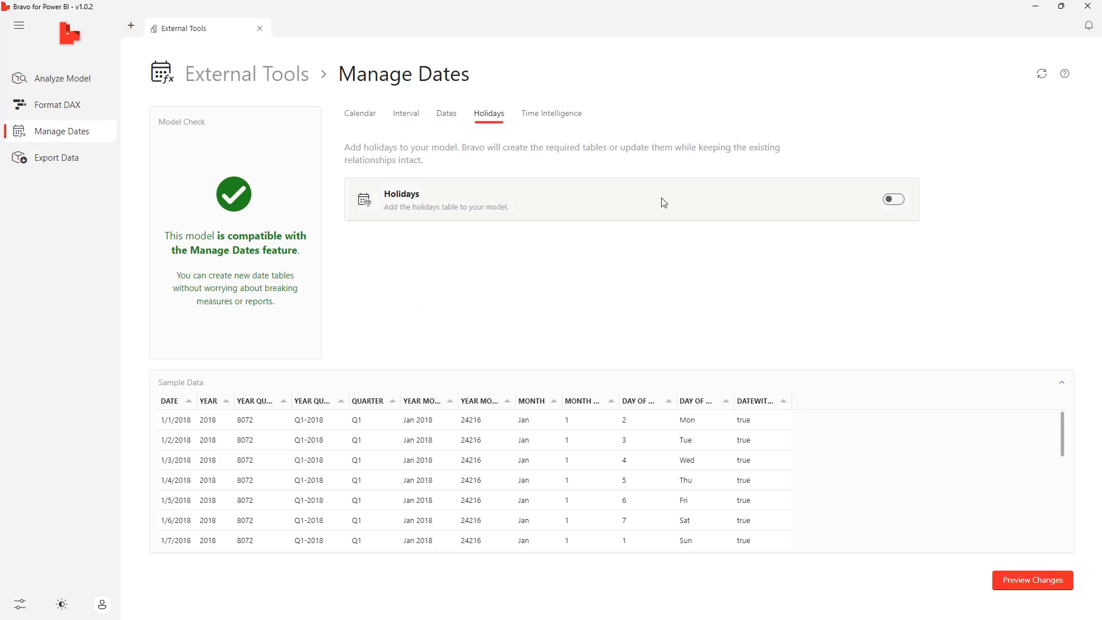
pyautogui.click(894, 201)
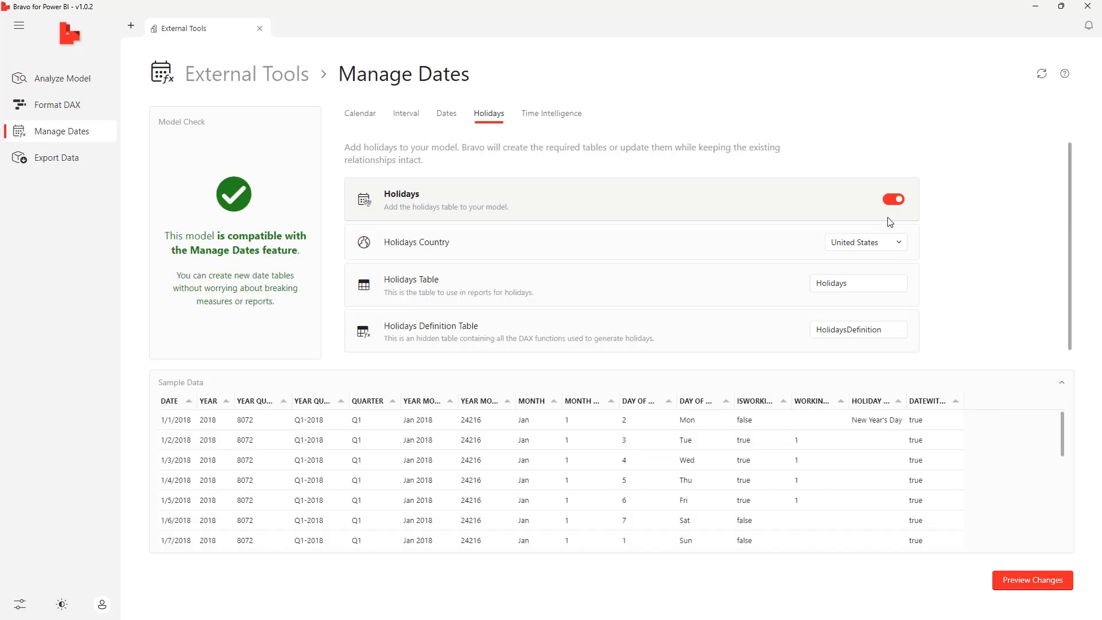
pyautogui.click(893, 244)
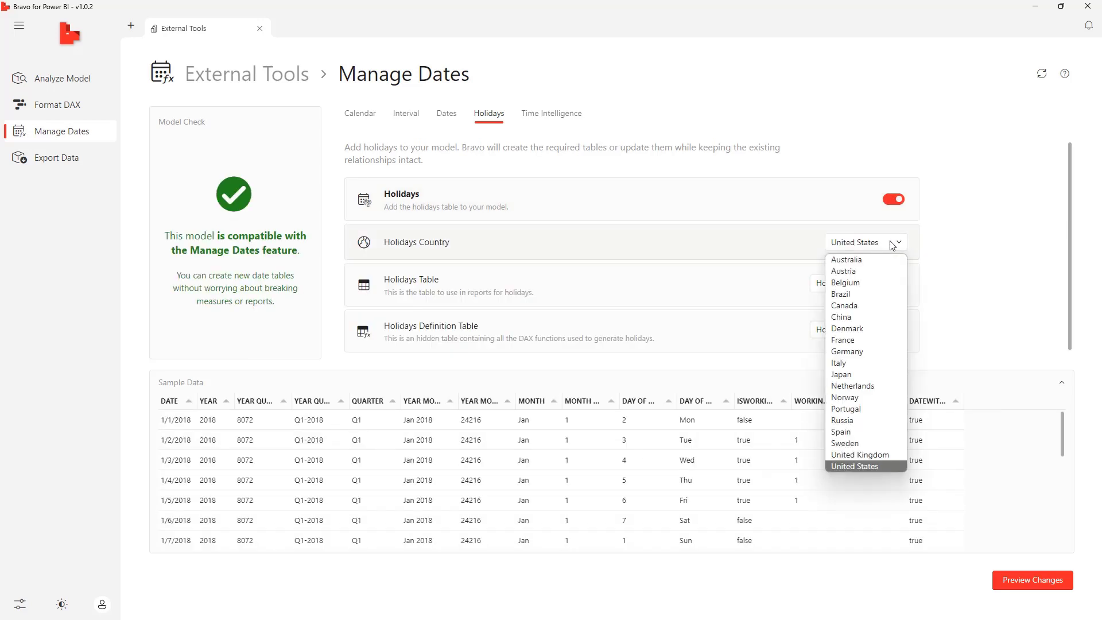
pyautogui.click(866, 271)
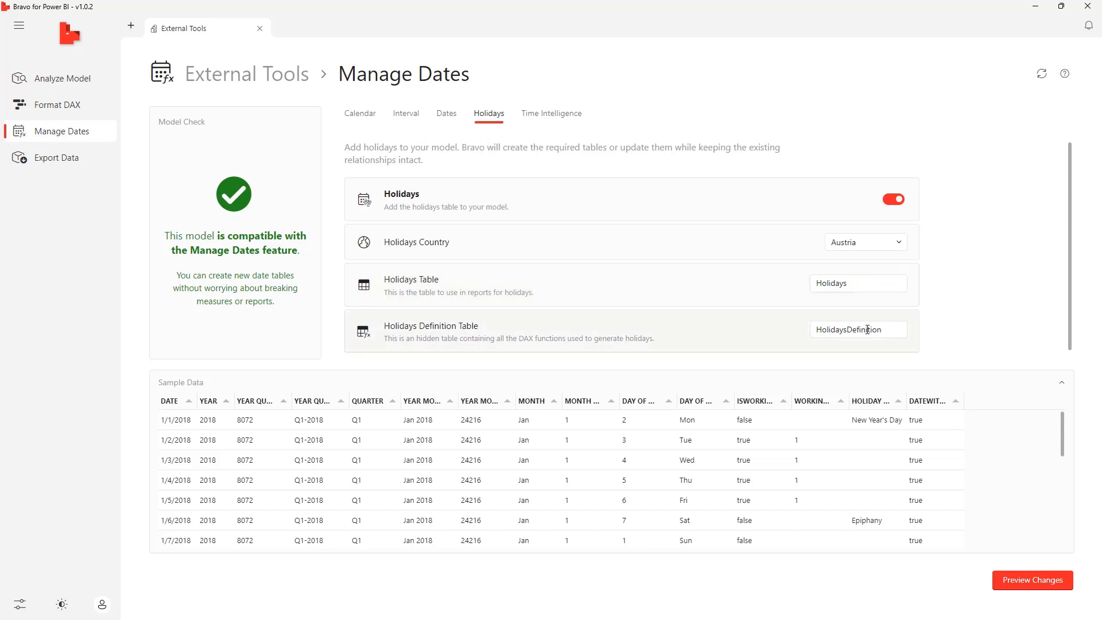
# - Enable Time Intelligence Functions with target measures set to Choose Measures and only Total Orders selected
pyautogui.click(564, 122)
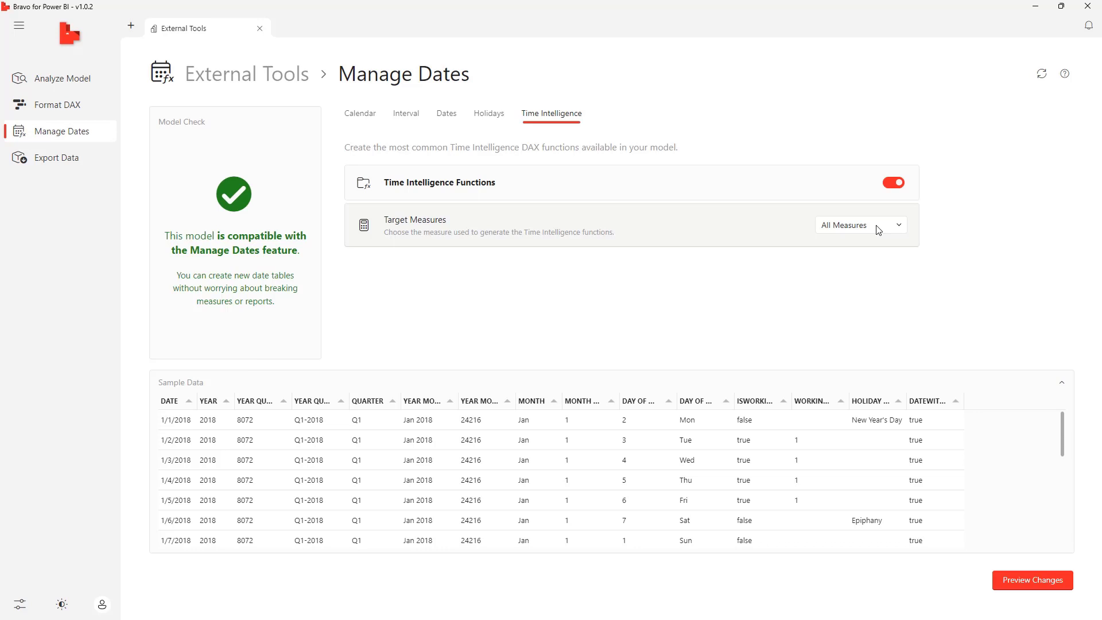
pyautogui.click(877, 227)
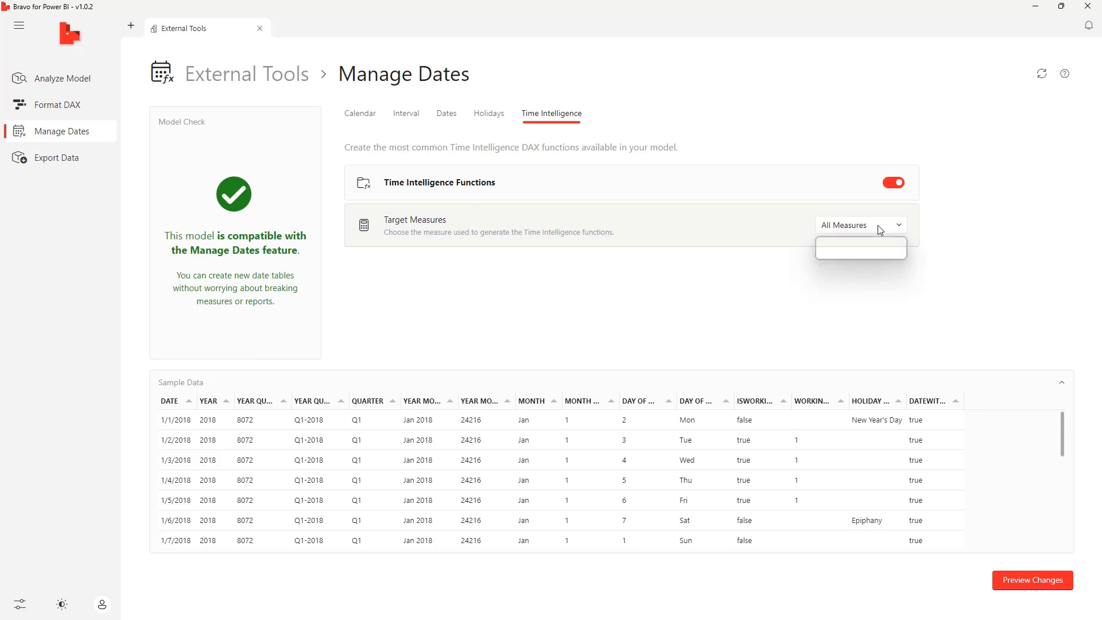
pyautogui.click(869, 252)
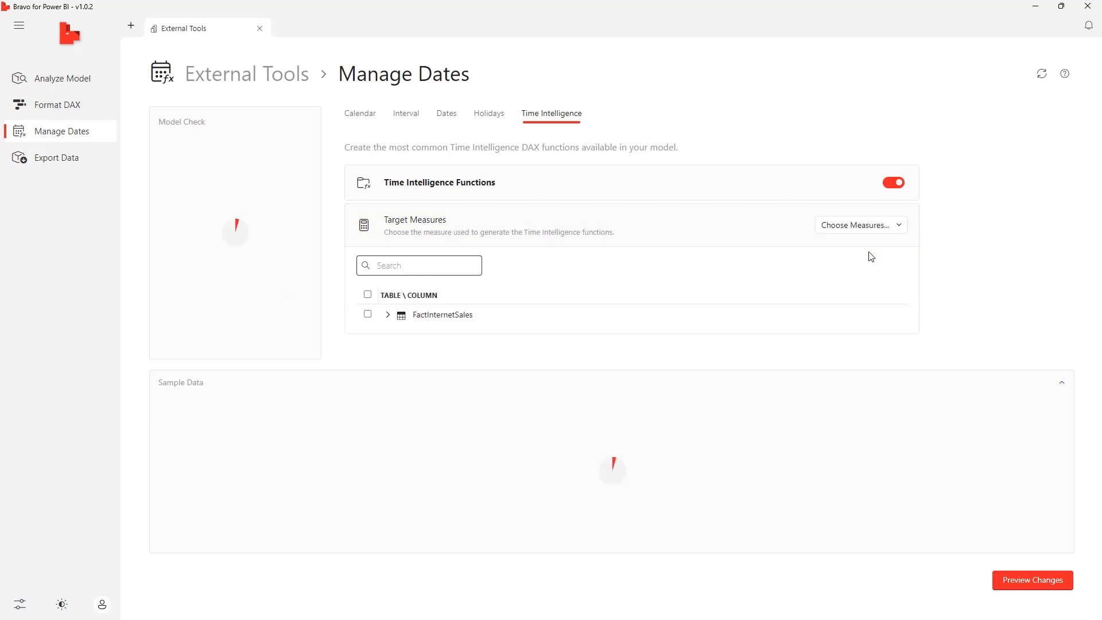
pyautogui.click(387, 321)
pyautogui.click(448, 321)
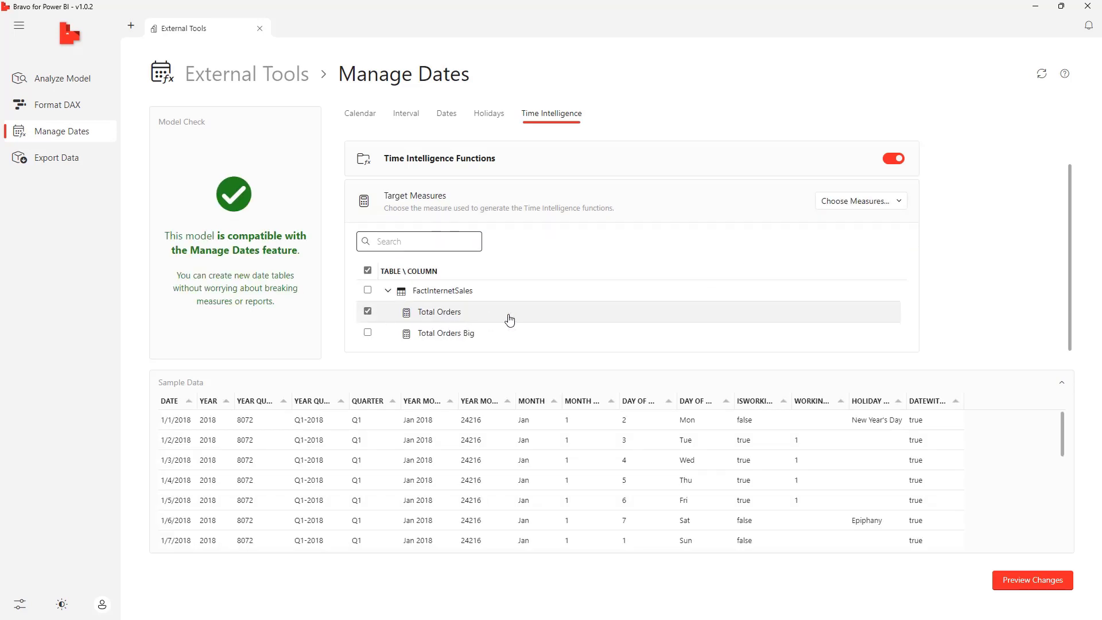
# - Preview the date, holiday and time intelligence changes and apply them to the model
pyautogui.click(1028, 581)
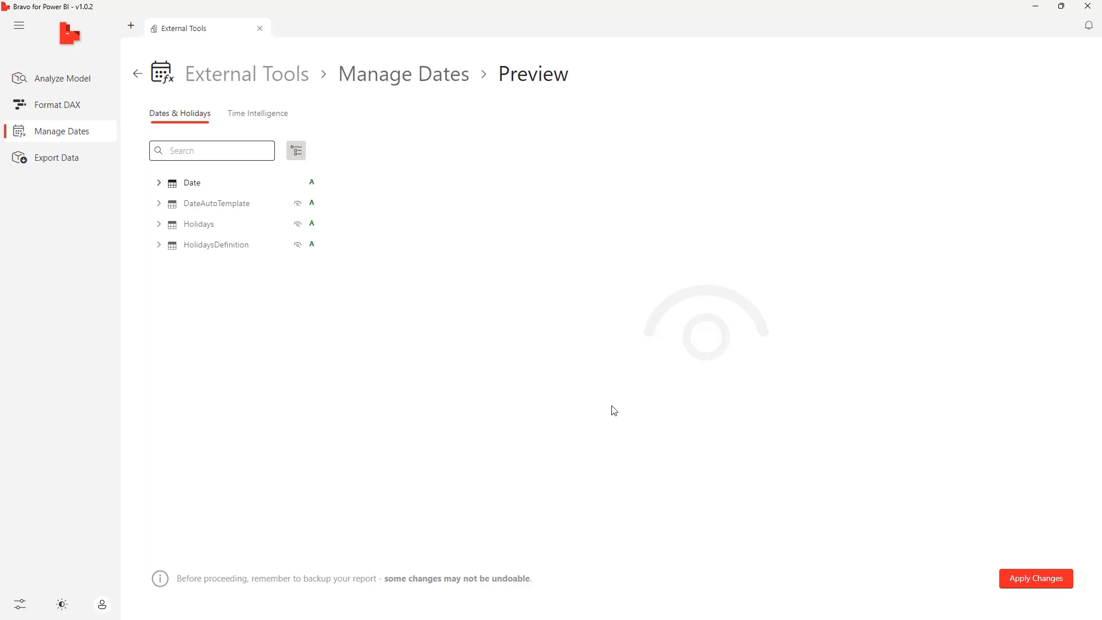
pyautogui.click(1030, 584)
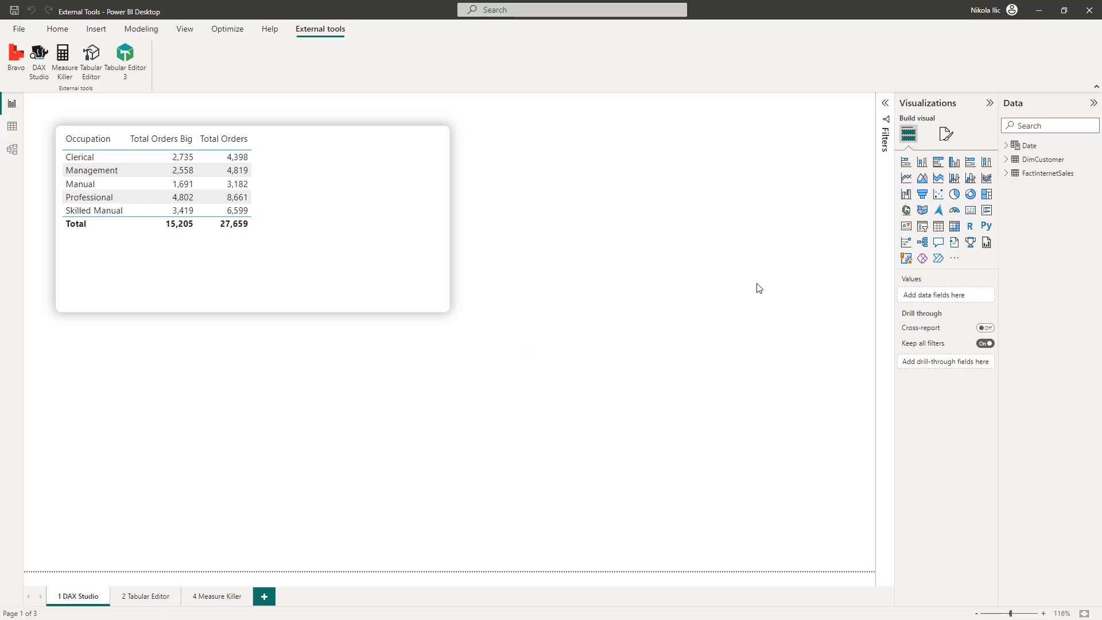
# - In Power BI Desktop, inspect the fields of the new Date table and collapse it again
pyautogui.click(1006, 146)
pyautogui.moveTo(1006, 149)
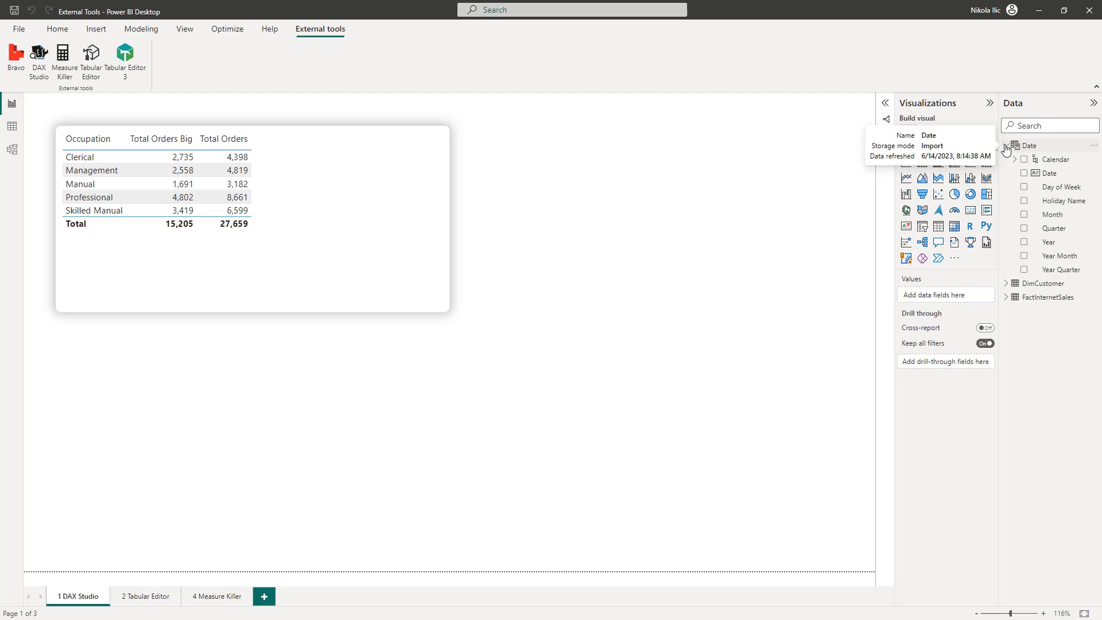
pyautogui.click(1006, 147)
# - Expand FactInternetSales and its Time intelligence folder, and widen the Data pane to show full field names
pyautogui.click(1008, 173)
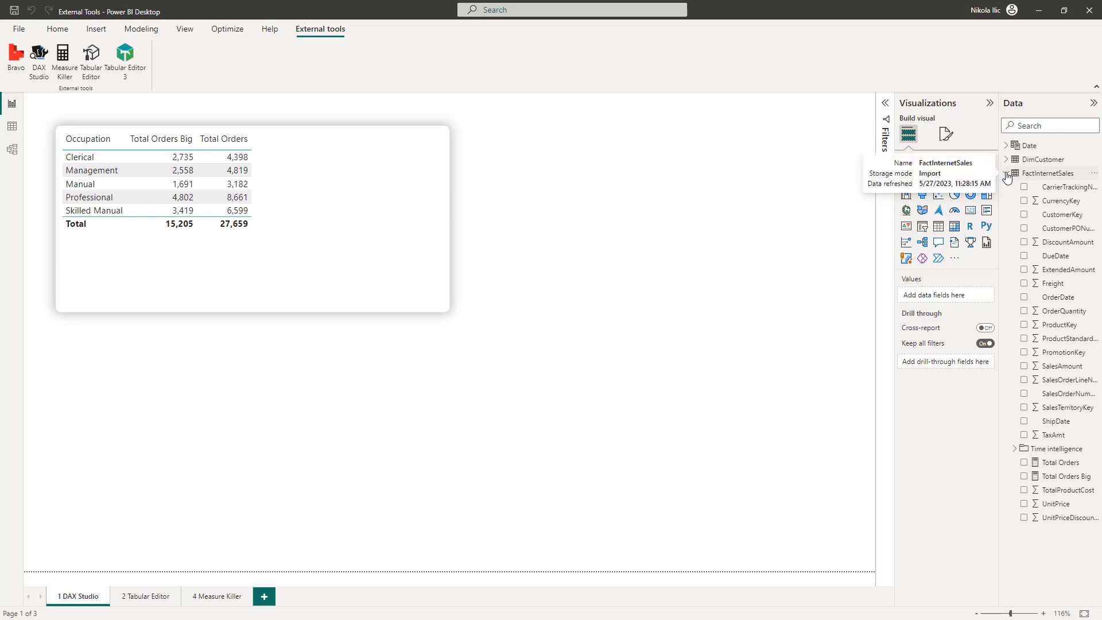
pyautogui.click(1016, 449)
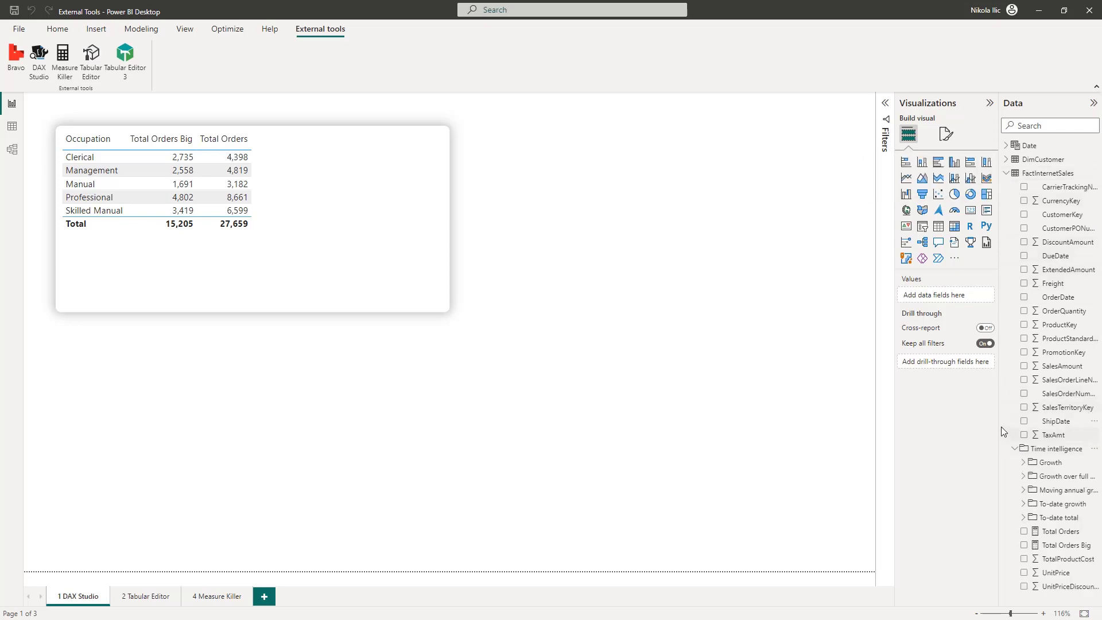
pyautogui.moveTo(1000, 433); pyautogui.dragTo(929, 419)
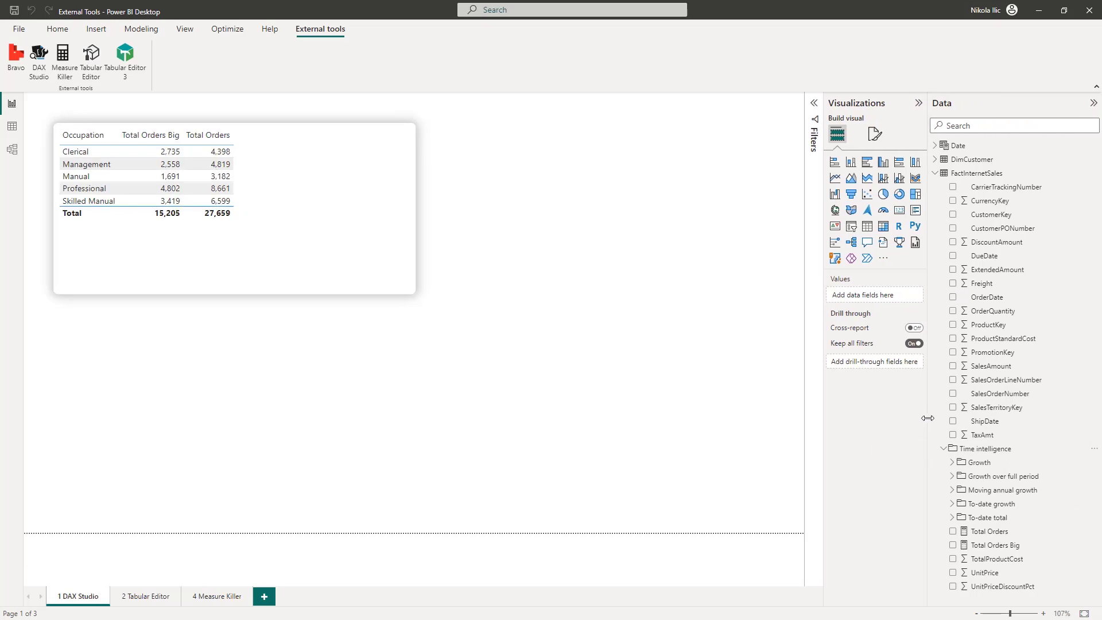
# - Examine the Total Orders measures inside the Growth and Growth over full period folders
pyautogui.click(952, 463)
pyautogui.click(962, 471)
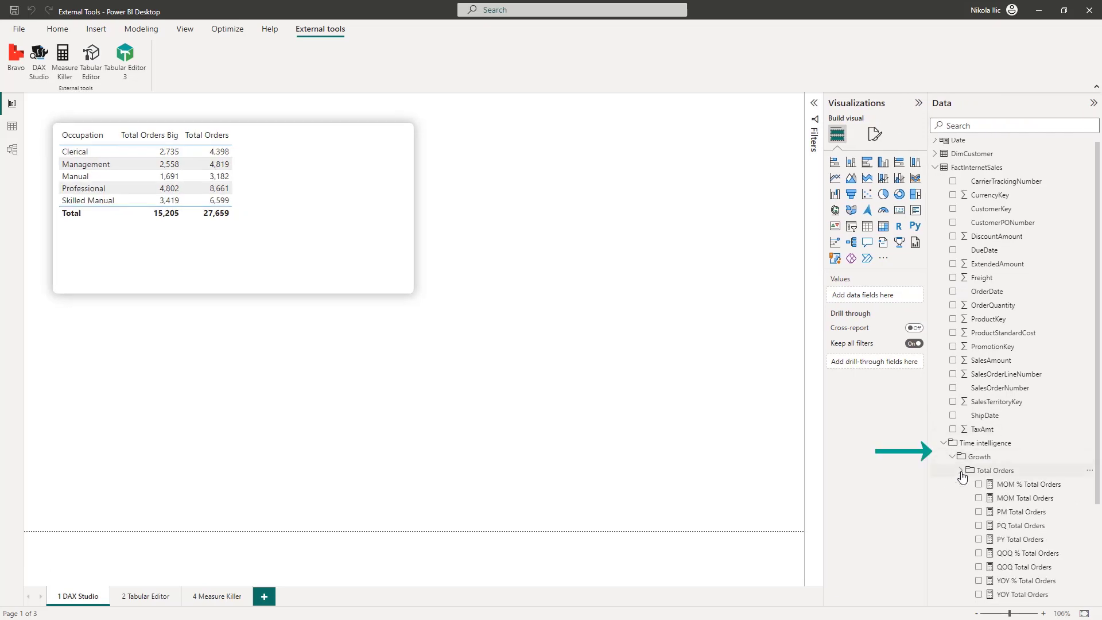
pyautogui.scroll(-3, 979, 457)
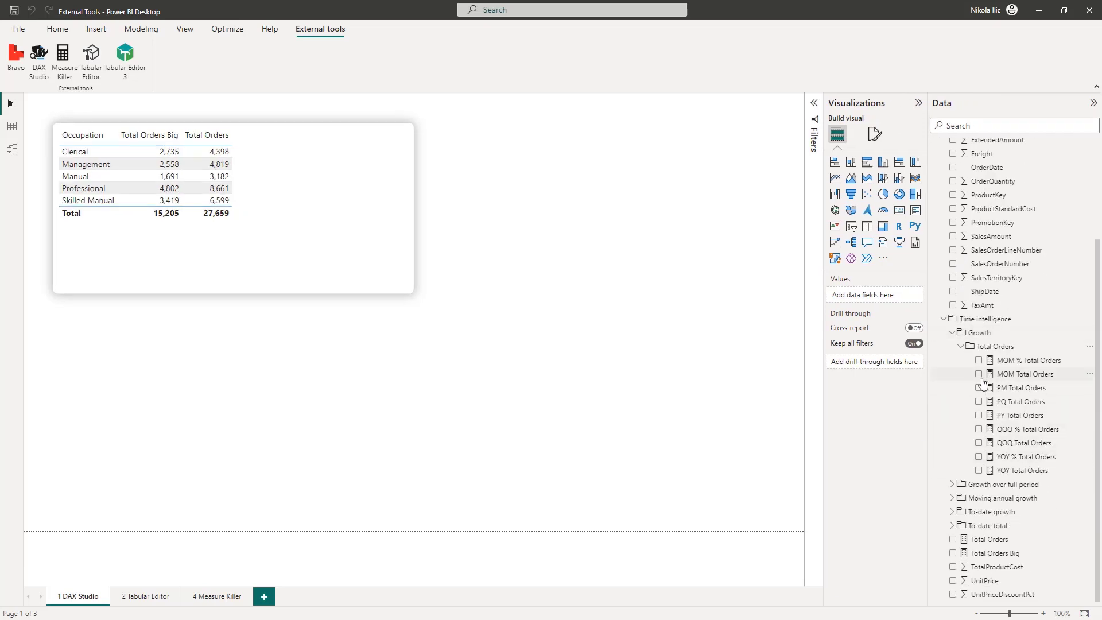
pyautogui.click(953, 486)
pyautogui.click(962, 499)
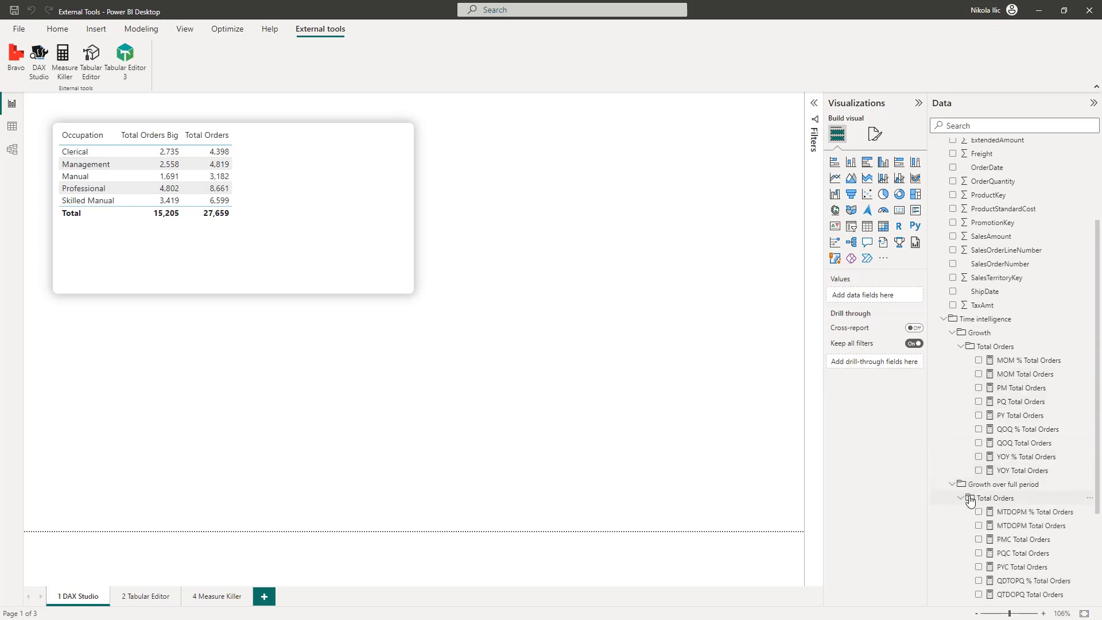
# - Expand the Moving annual growth folder and its Total Orders subfolder to examine the generated measures
pyautogui.scroll(-3, 970, 501)
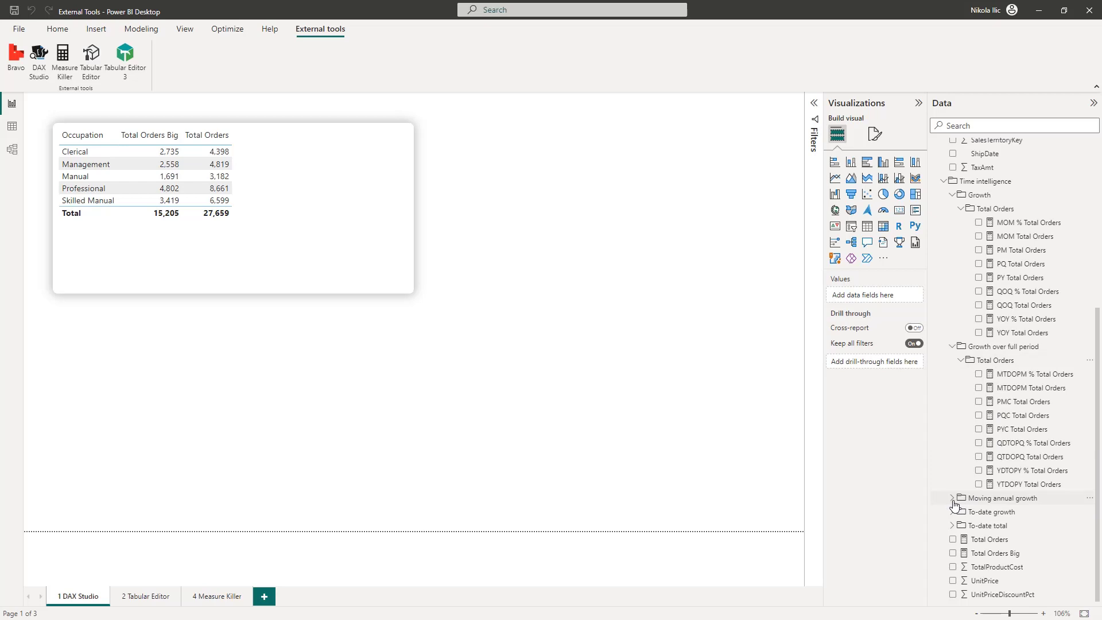
pyautogui.click(953, 499)
pyautogui.click(962, 513)
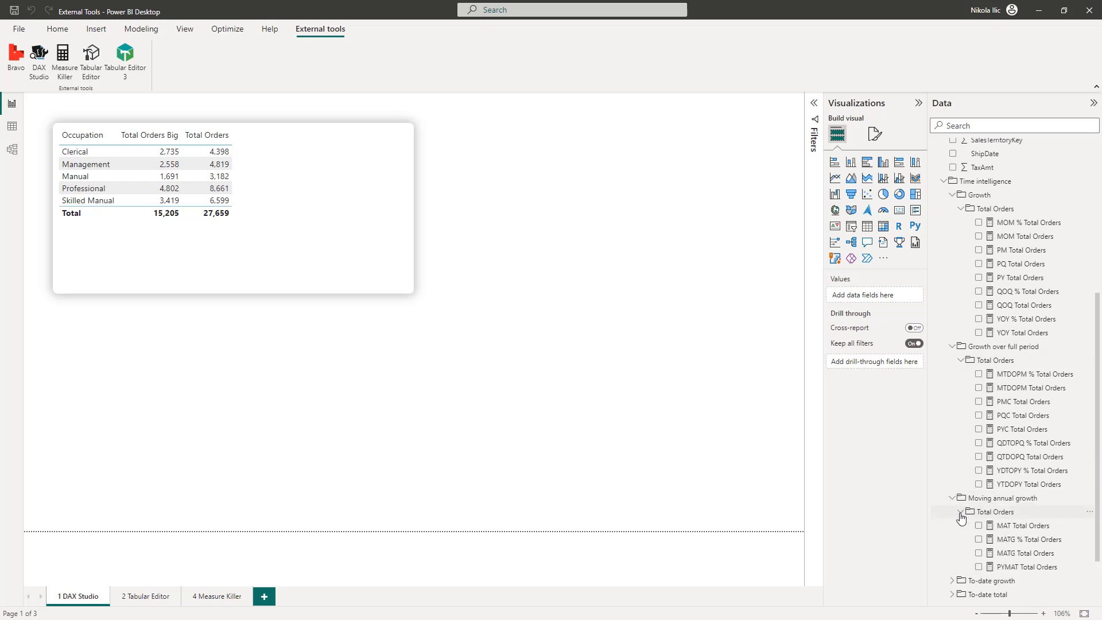
pyautogui.scroll(-2, 963, 517)
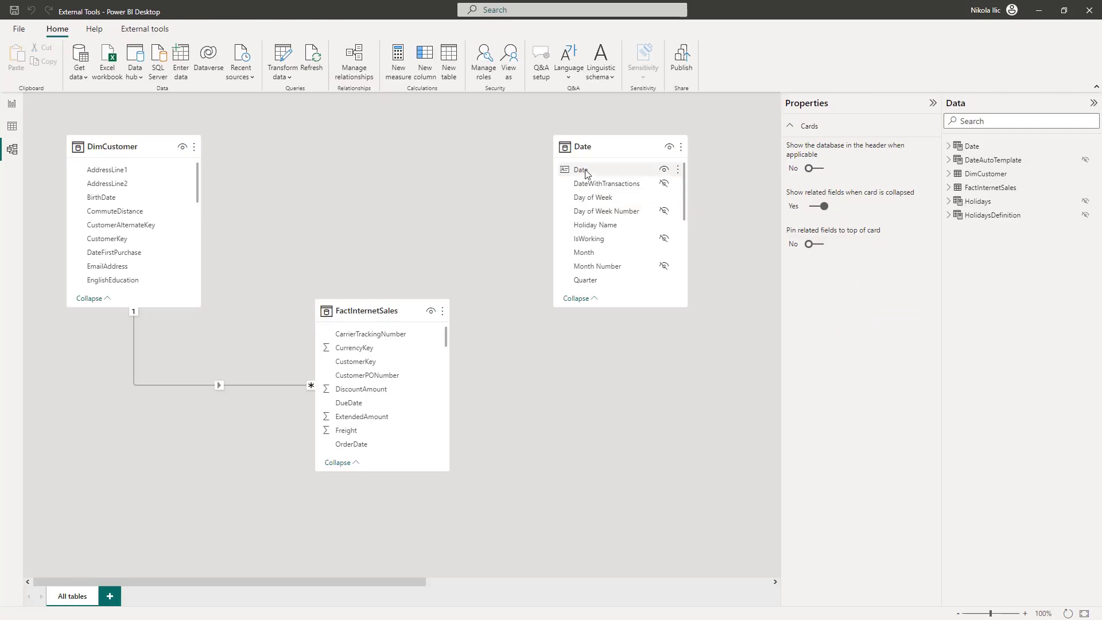
# - In the model diagram, create a relationship between Date in the Date table and OrderDate in FactInternetSales
pyautogui.moveTo(558, 177); pyautogui.dragTo(405, 440)
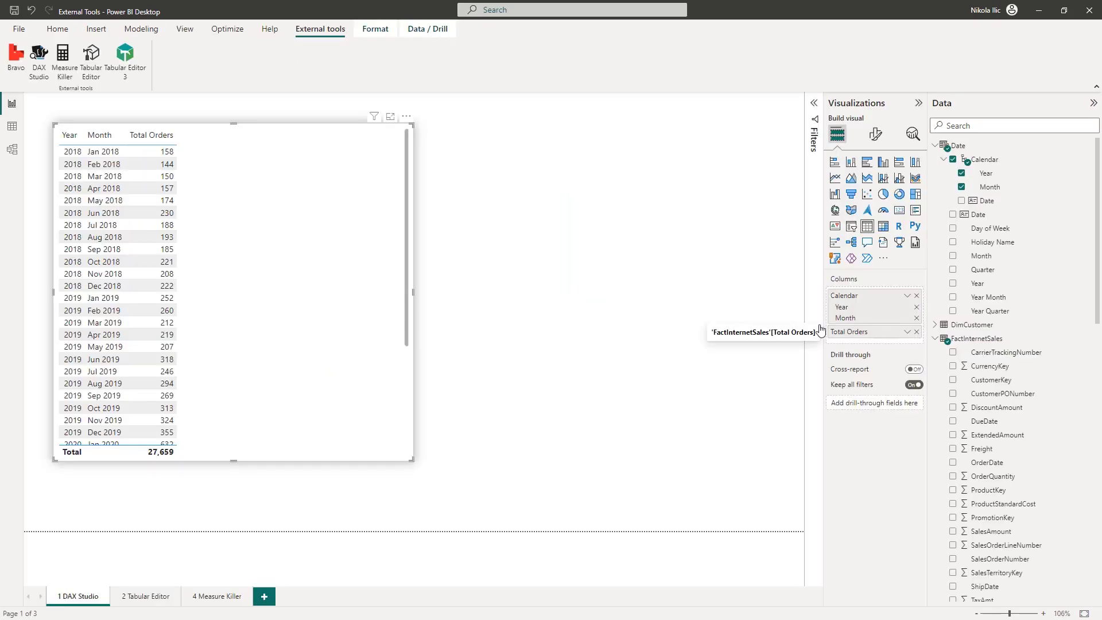
# - Review the monthly Total Orders rows in the table visual and add the YTD Total Orders measure as a column after Total Orders
pyautogui.scroll(-4, 400, 253)
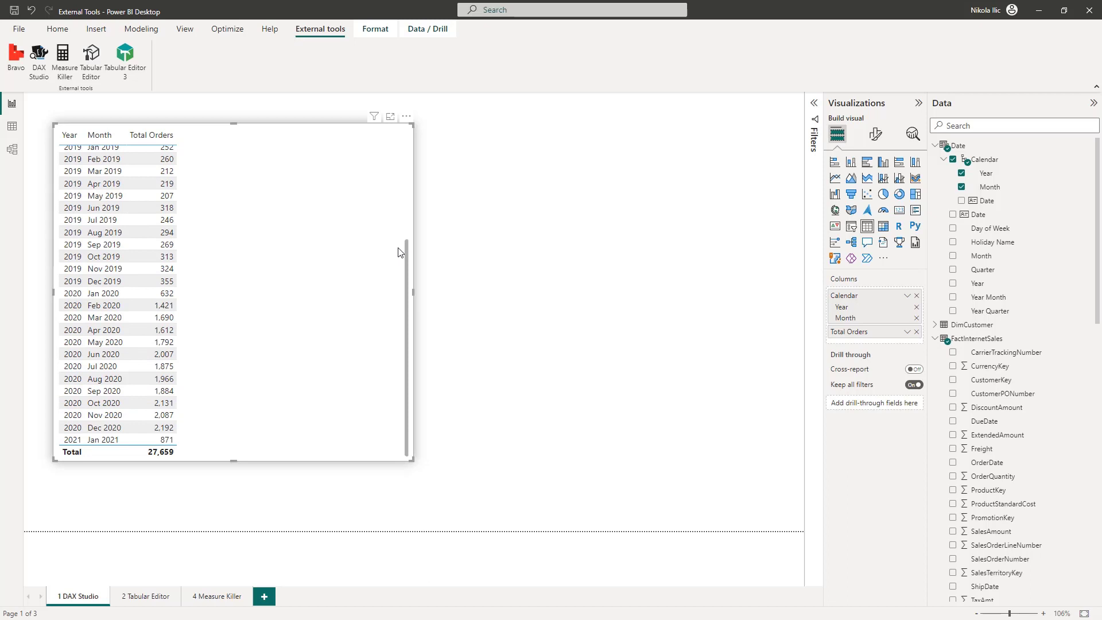
pyautogui.scroll(4, 401, 252)
pyautogui.scroll(-10, 1011, 517)
pyautogui.moveTo(1010, 525); pyautogui.dragTo(918, 345)
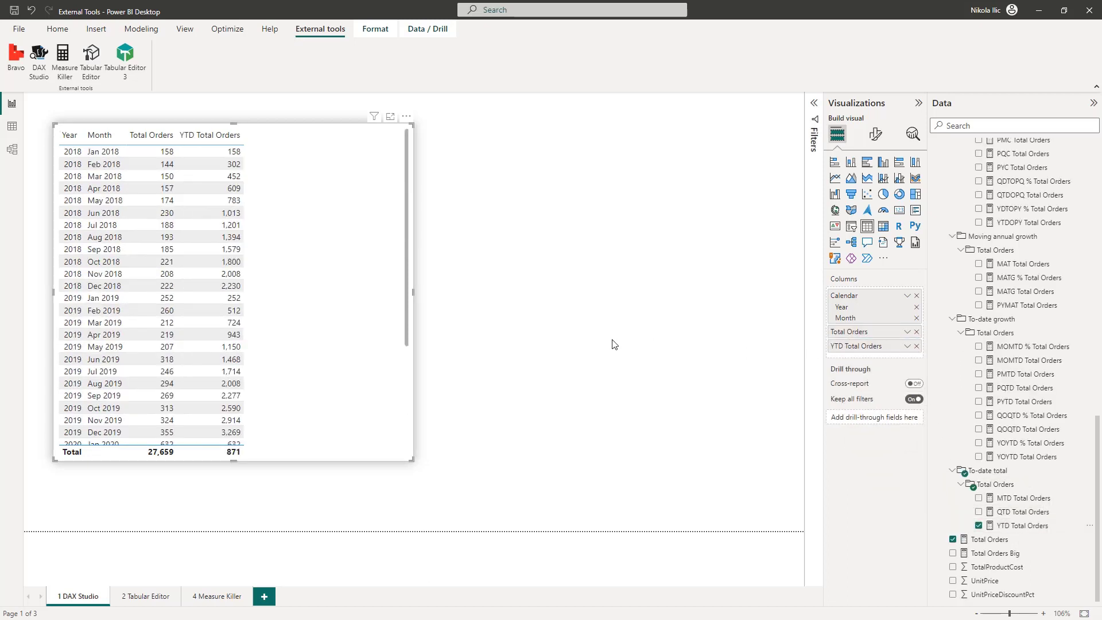